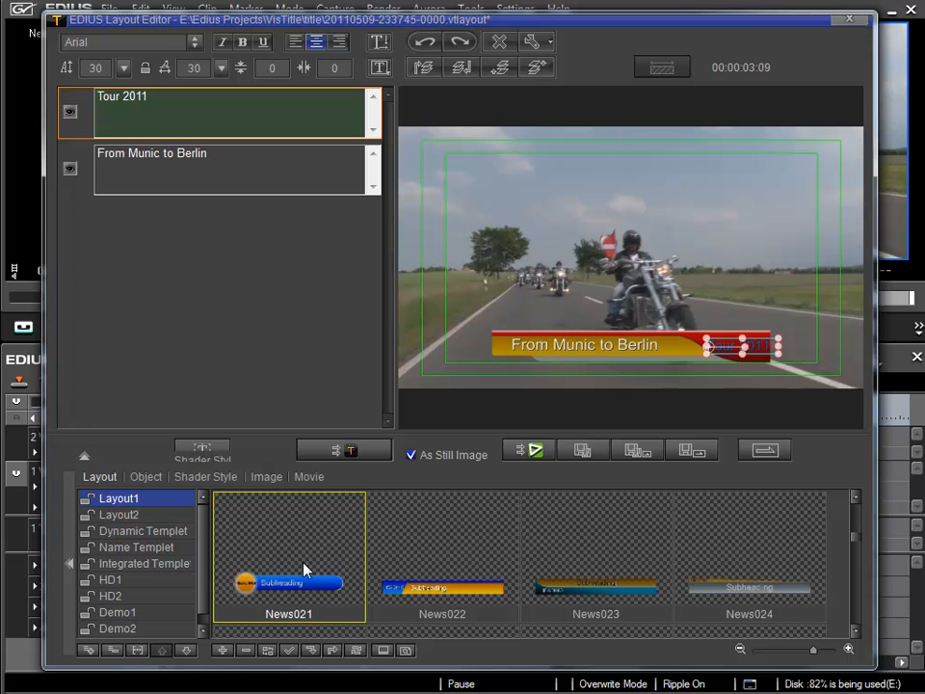
Apply the News021 template from Layout1 to the current title
{"action": "double_click", "coordinate": [304, 569]}
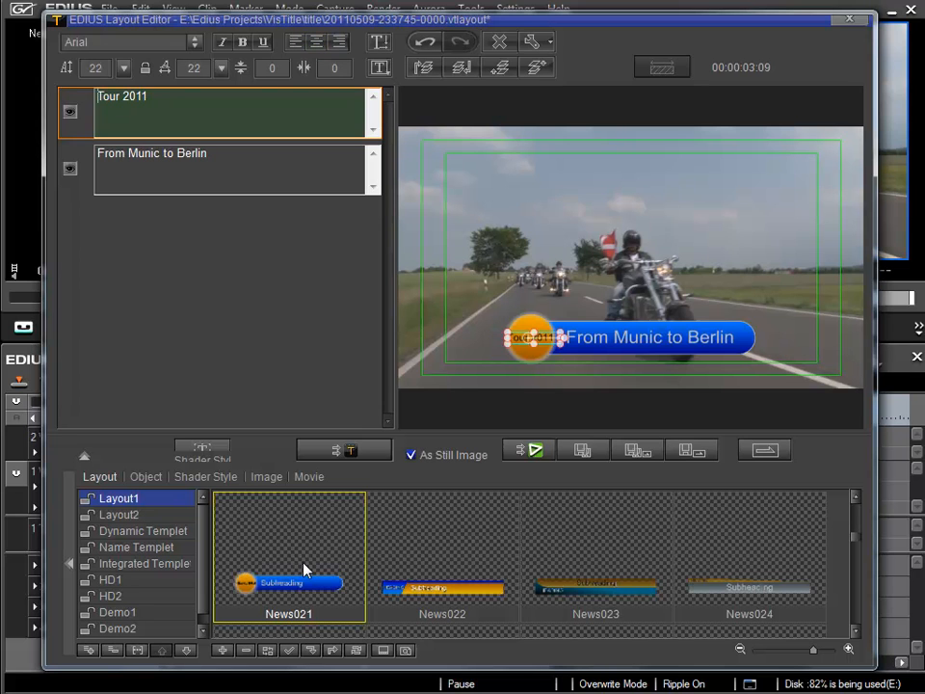
{"action": "left_click", "coordinate": [505, 249]}
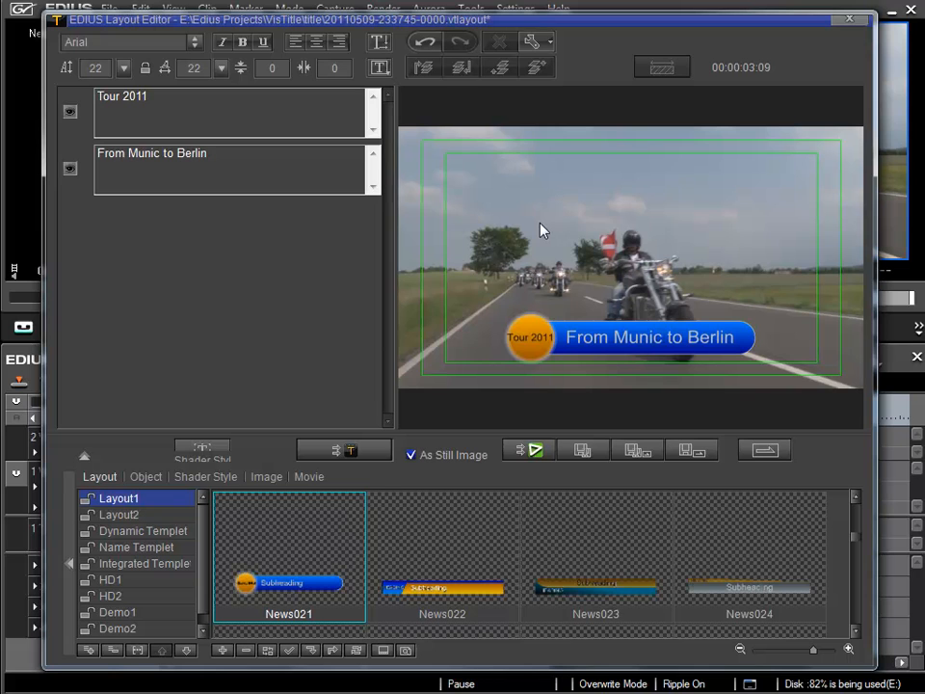
Append the trial text "trhrohrg" to the "From Munic to Berlin" line and delete it again
{"action": "left_click", "coordinate": [223, 156]}
{"action": "type", "text": "trhrohrg"}
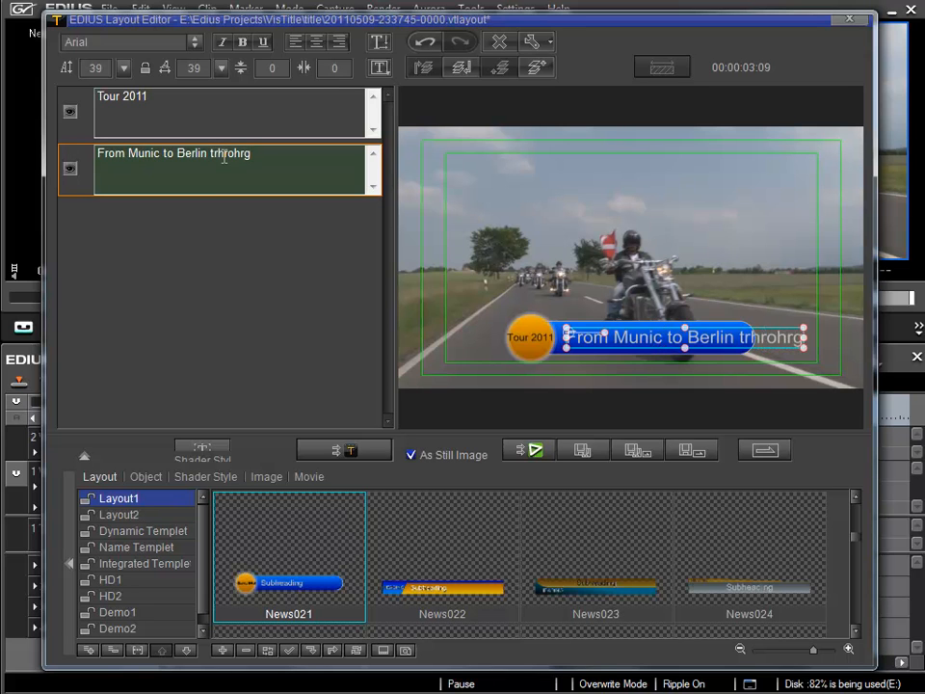
{"action": "key", "text": "BackSpace"}
{"action": "key", "text": "BackSpace"}
{"action": "key", "text": "BackSpace"}
{"action": "key", "text": "BackSpace"}
{"action": "key", "text": "BackSpace"}
{"action": "key", "text": "BackSpace"}
{"action": "key", "text": "BackSpace"}
{"action": "key", "text": "BackSpace"}
{"action": "key", "text": "BackSpace"}
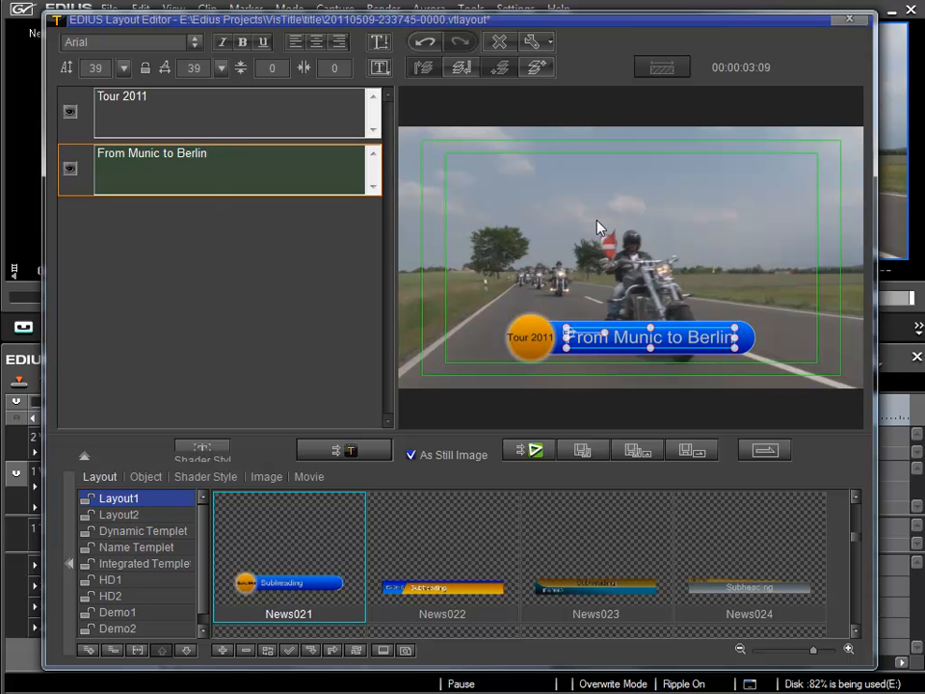
{"action": "left_click", "coordinate": [590, 245]}
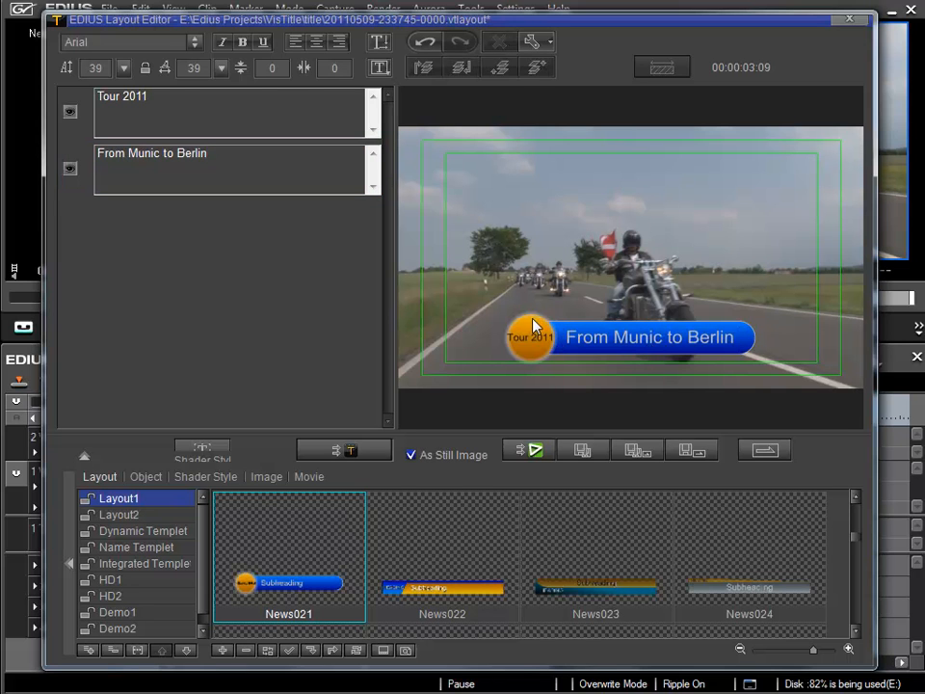
Select the "Tour 2011" and "From Munic to Berlin" texts in the preview to check their extents
{"action": "left_click", "coordinate": [533, 325]}
{"action": "left_click", "coordinate": [564, 251]}
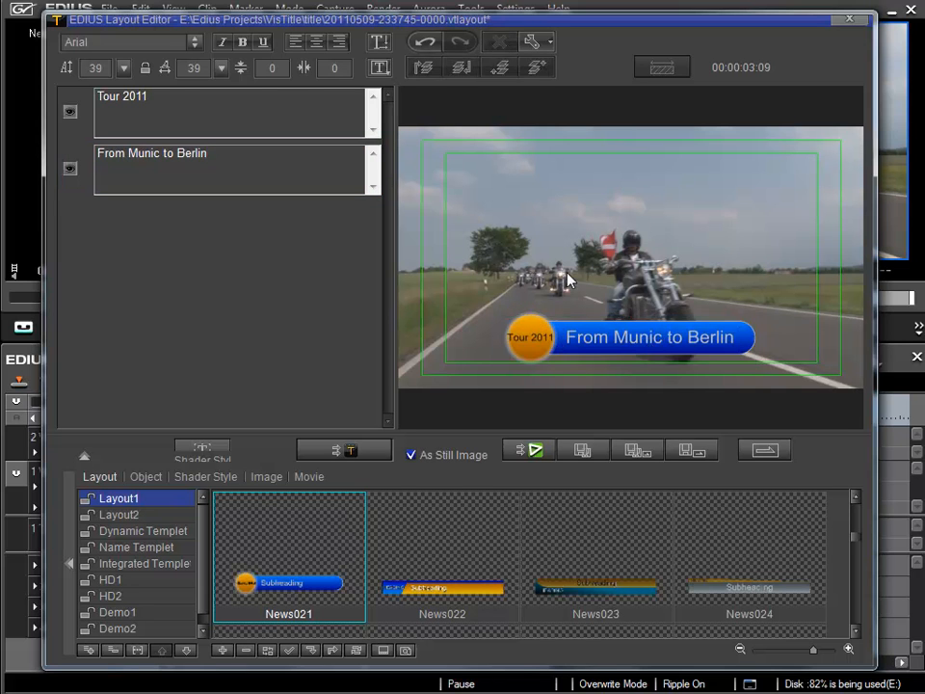
{"action": "left_click", "coordinate": [522, 342]}
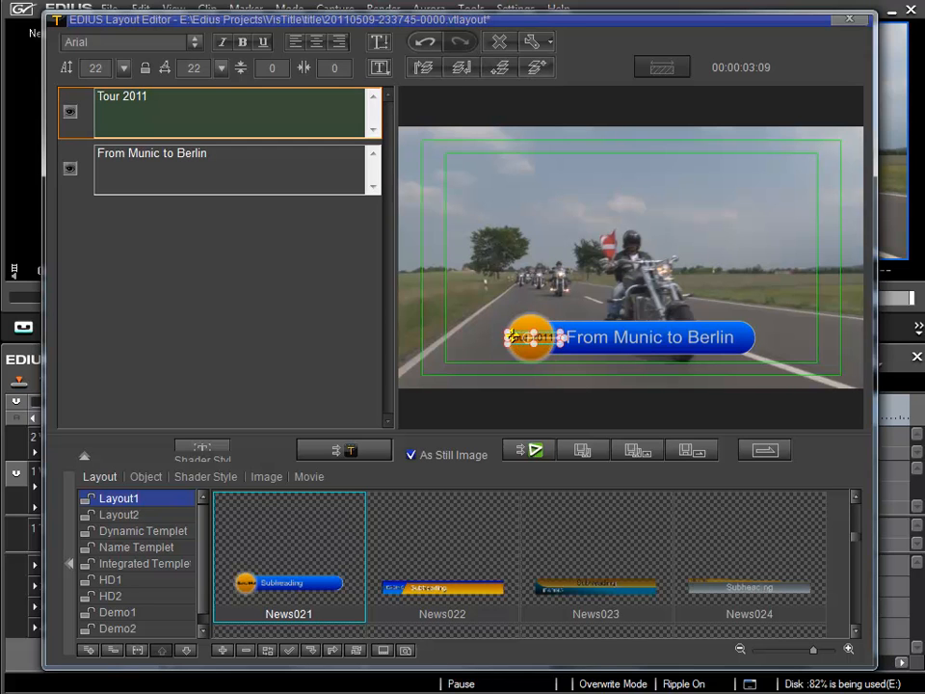
{"action": "left_click", "coordinate": [581, 336]}
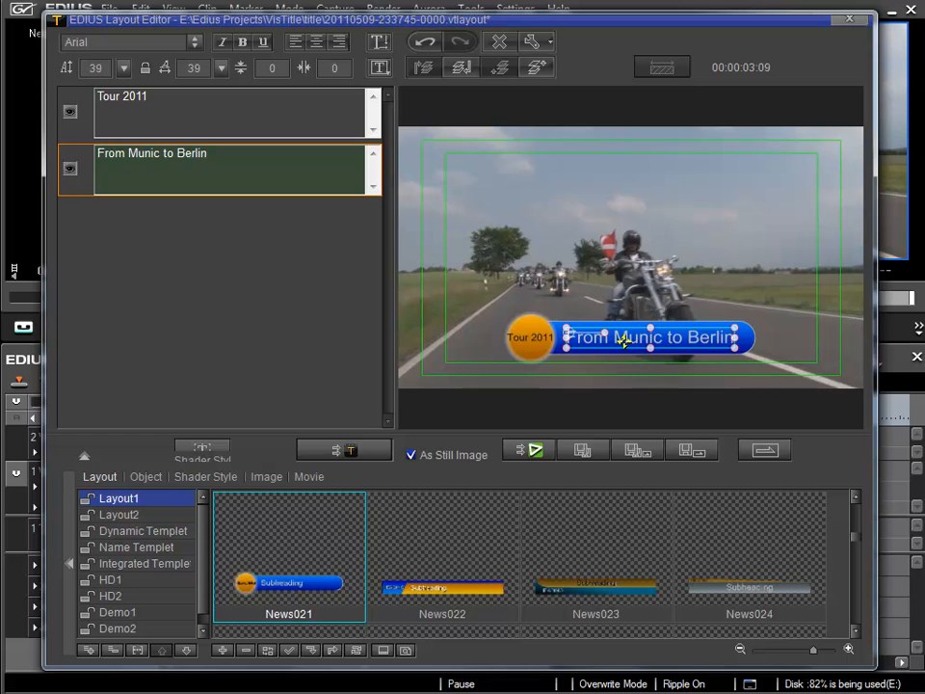
Widen the layout editor window on both sides and enlarge the preview around the title banner
{"action": "scroll", "coordinate": [624, 334], "scroll_direction": "up", "scroll_amount": 1}
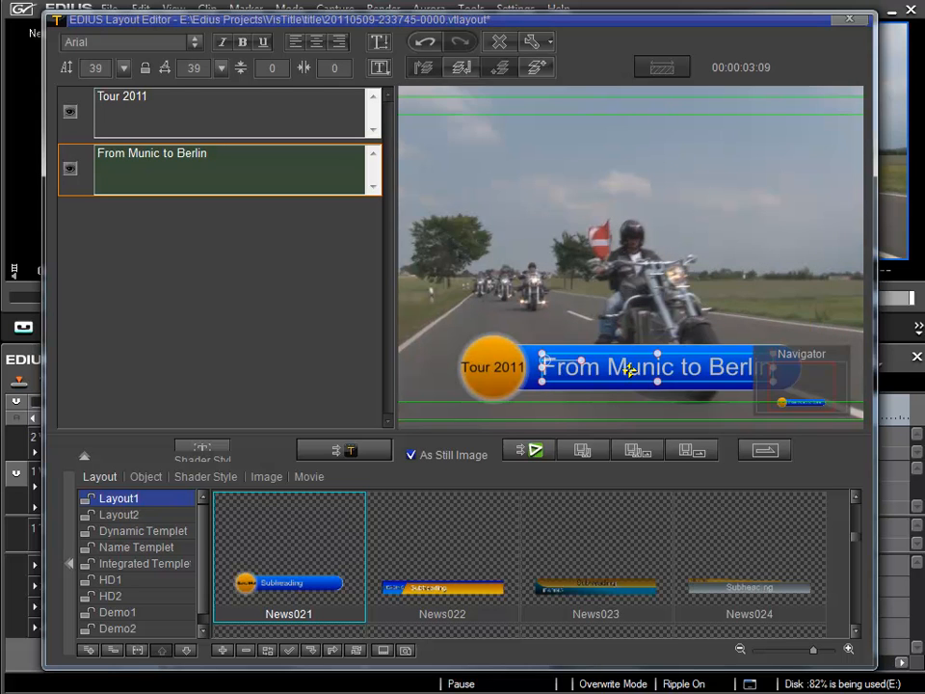
{"action": "scroll", "coordinate": [628, 376], "scroll_direction": "up", "scroll_amount": 1}
{"action": "mouse_move", "coordinate": [804, 388]}
{"action": "left_mouse_down"}
{"action": "mouse_move", "coordinate": [791, 398]}
{"action": "mouse_move", "coordinate": [800, 401]}
{"action": "left_mouse_up"}
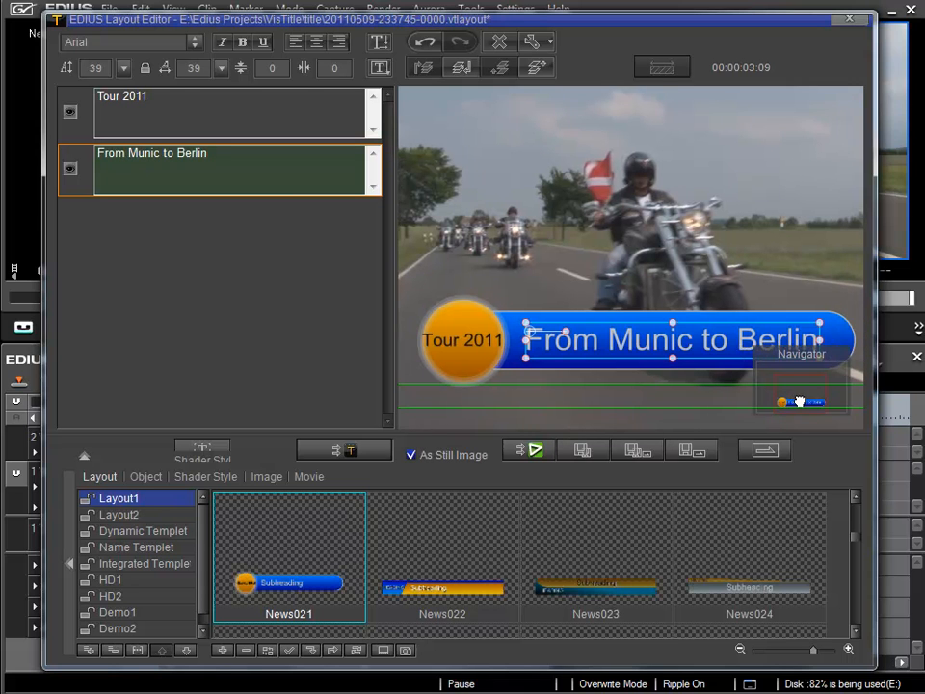
{"action": "left_click_drag", "start_coordinate": [876, 323], "coordinate": [906, 324]}
{"action": "left_click_drag", "start_coordinate": [46, 216], "coordinate": [21, 216]}
{"action": "scroll", "coordinate": [671, 344], "scroll_direction": "up", "scroll_amount": 1}
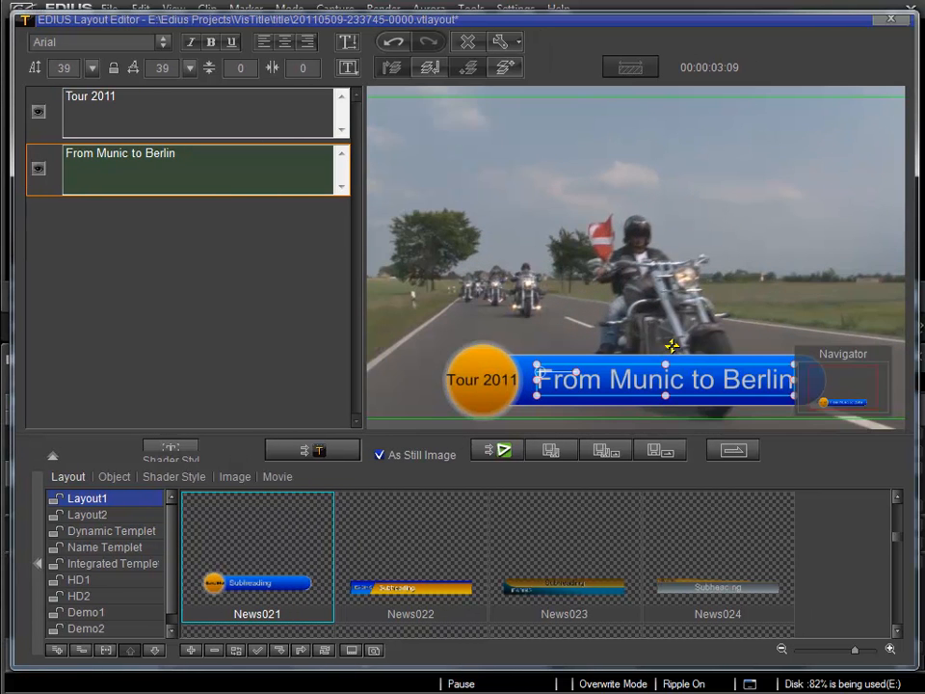
{"action": "left_click_drag", "start_coordinate": [844, 393], "coordinate": [850, 397]}
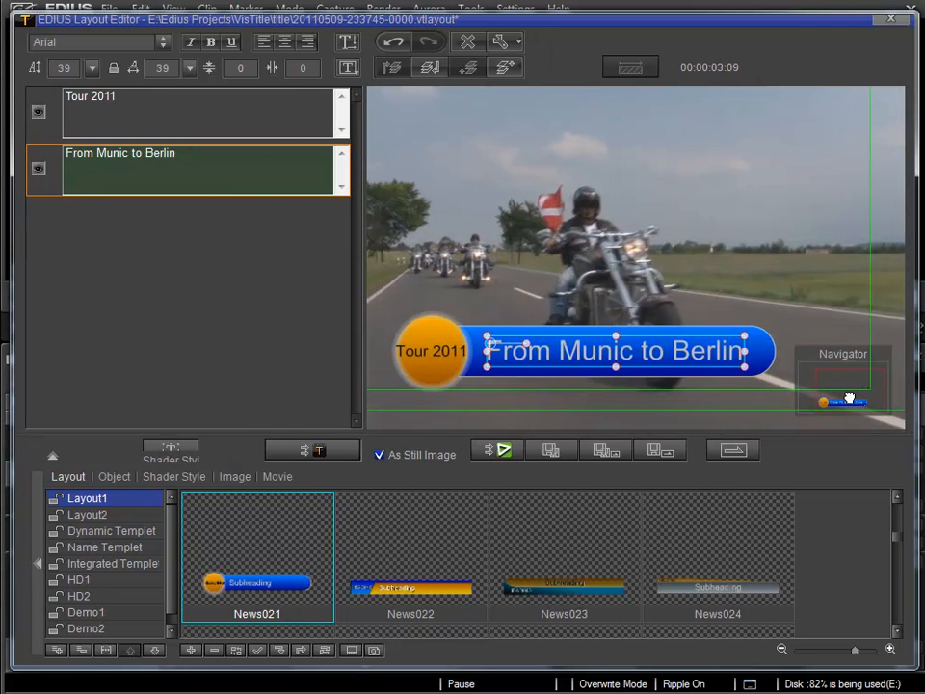
Select both text lines and the background banner in turn to examine them as separate objects
{"action": "left_click", "coordinate": [556, 313]}
{"action": "left_click", "coordinate": [443, 354]}
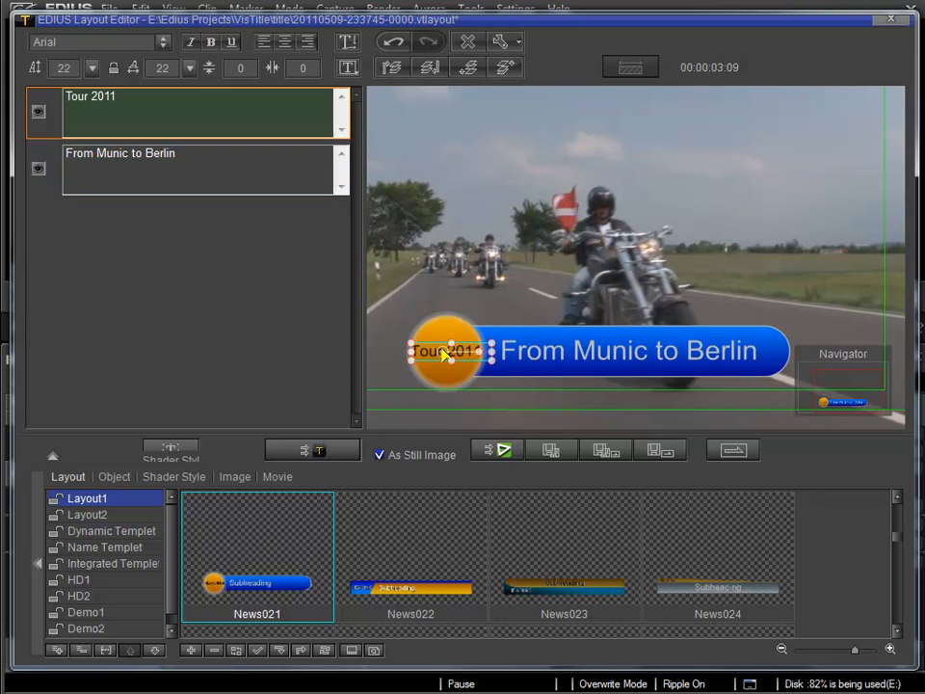
{"action": "left_click", "coordinate": [442, 330]}
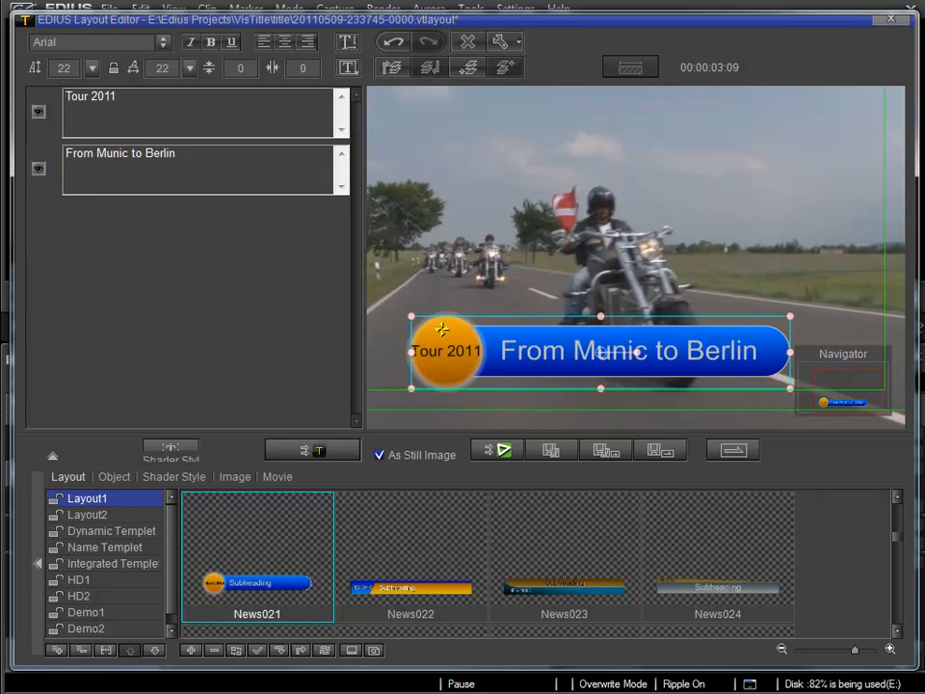
{"action": "left_click", "coordinate": [553, 275]}
{"action": "left_click", "coordinate": [541, 354]}
{"action": "left_click", "coordinate": [450, 354]}
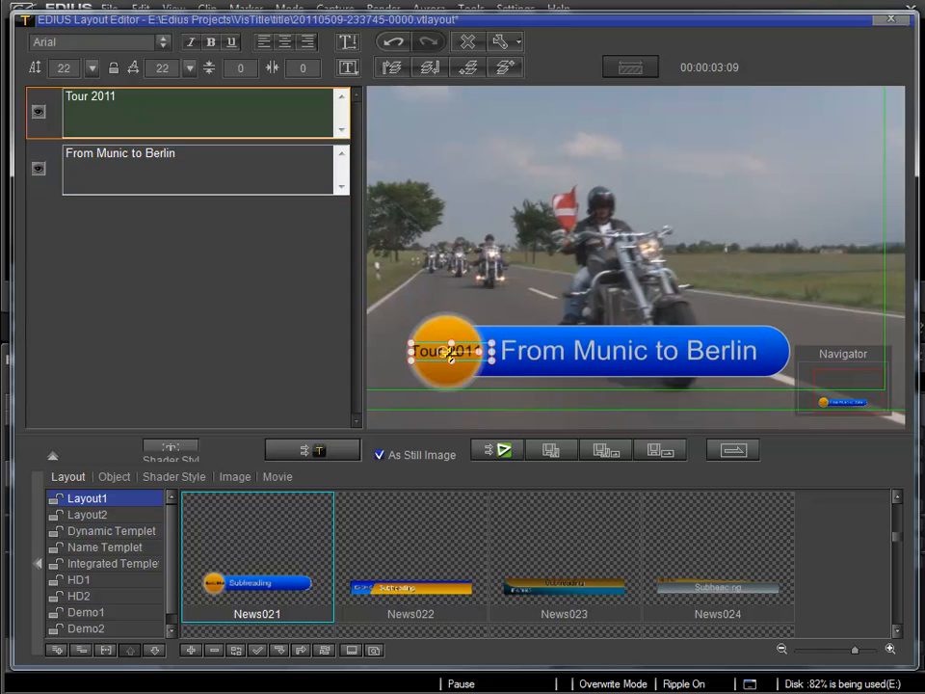
Try to stretch the background banner freely from its upper-left corner, and undo the resize
{"action": "left_click", "coordinate": [452, 329]}
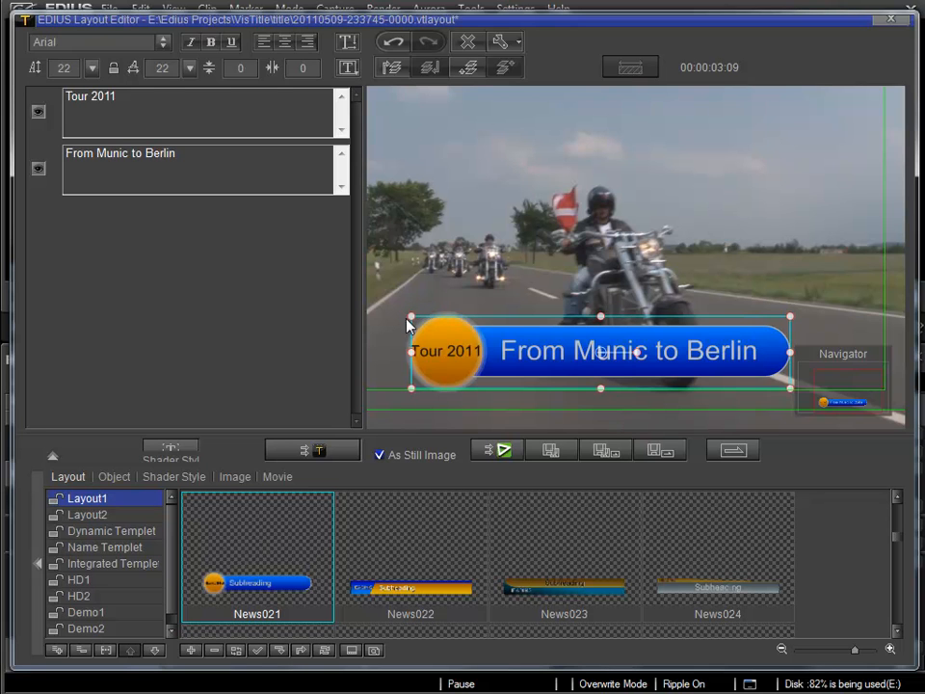
{"action": "left_click_drag", "start_coordinate": [410, 315], "coordinate": [398, 293]}
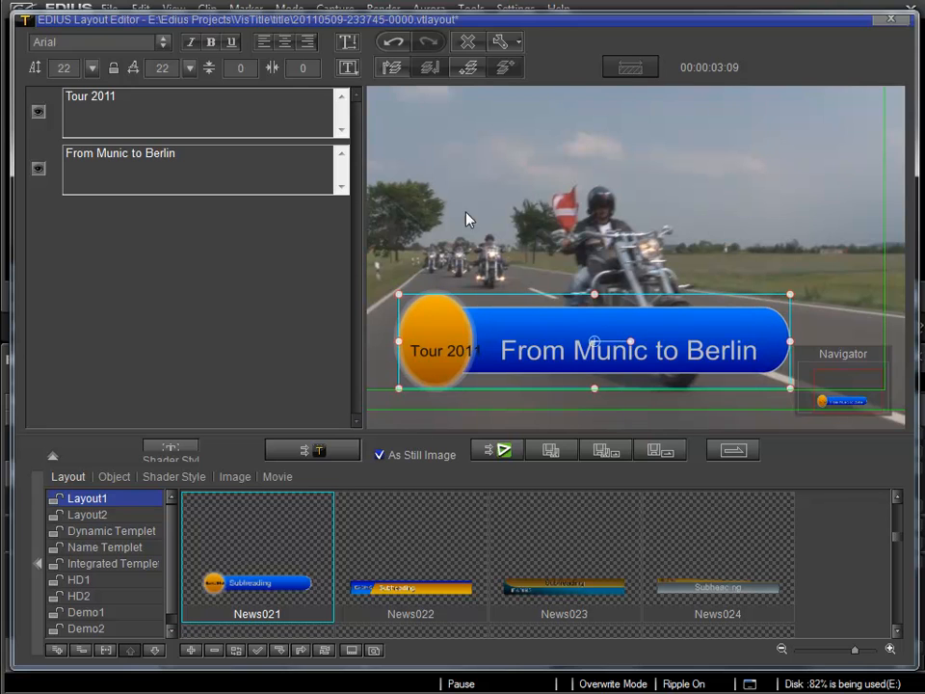
{"action": "left_click", "coordinate": [393, 42]}
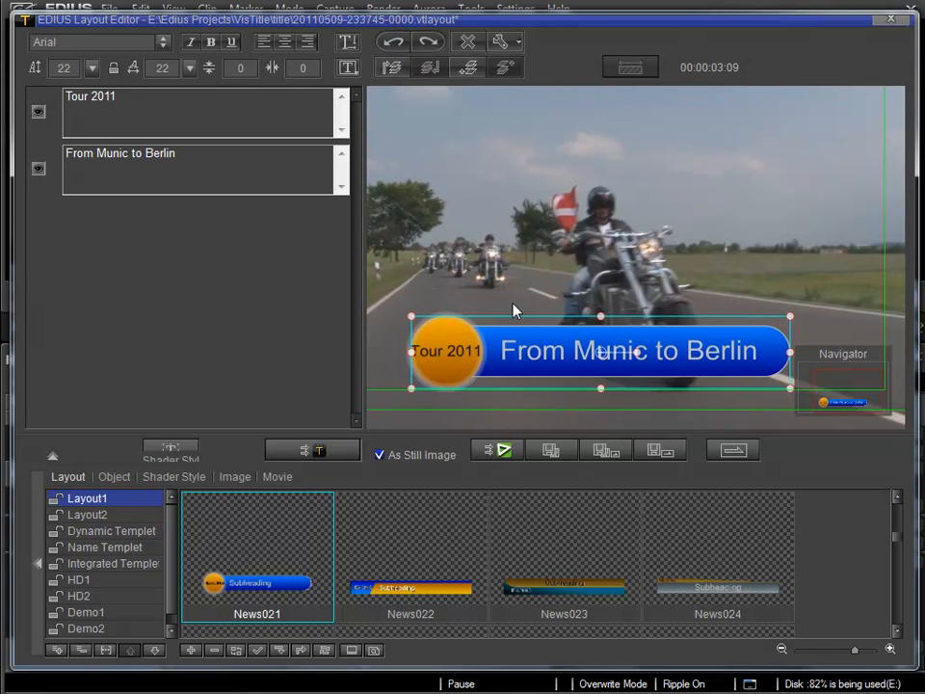
Enlarge the background banner proportionally from its upper-left corner and shift it right so the orange circle lies partly behind "Tour 2011"
{"action": "left_click_drag", "start_coordinate": [846, 400], "coordinate": [840, 399]}
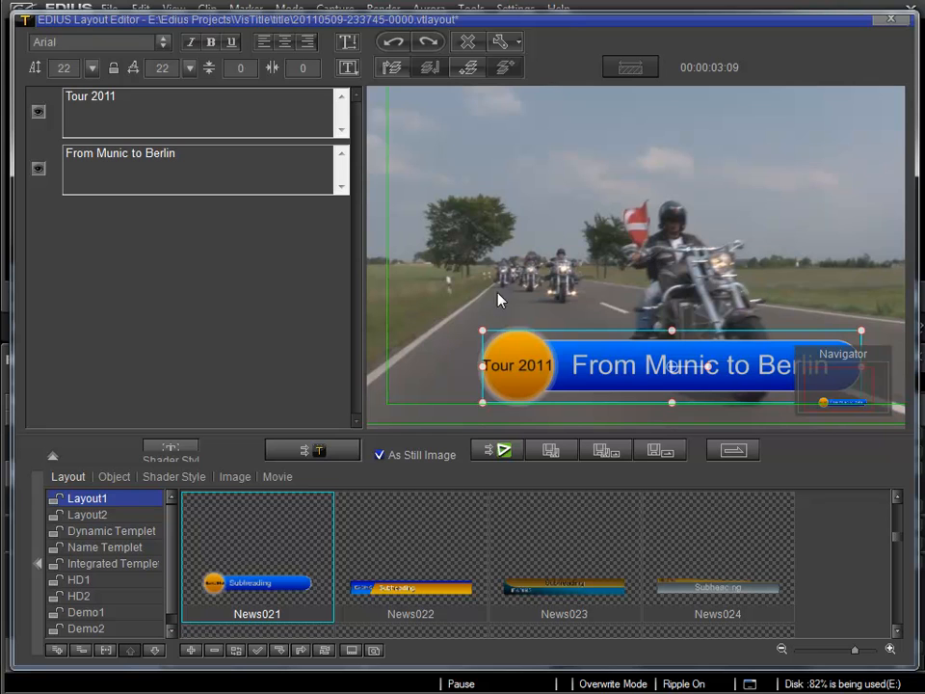
{"action": "left_click_drag", "start_coordinate": [479, 326], "coordinate": [457, 317]}
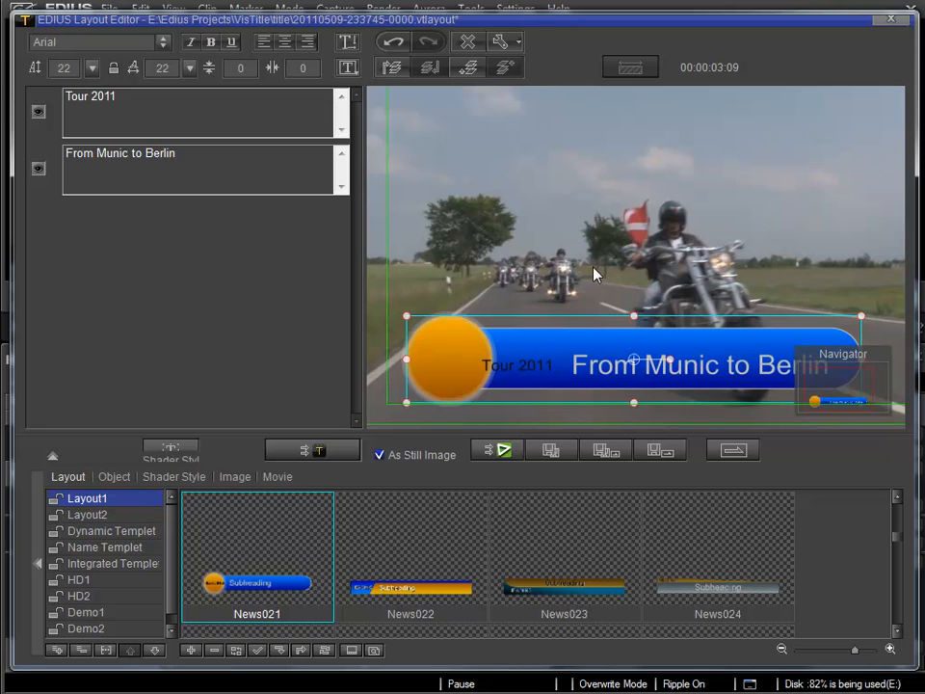
{"action": "scroll", "coordinate": [848, 394], "scroll_direction": "down", "scroll_amount": 3}
{"action": "left_click", "coordinate": [663, 230]}
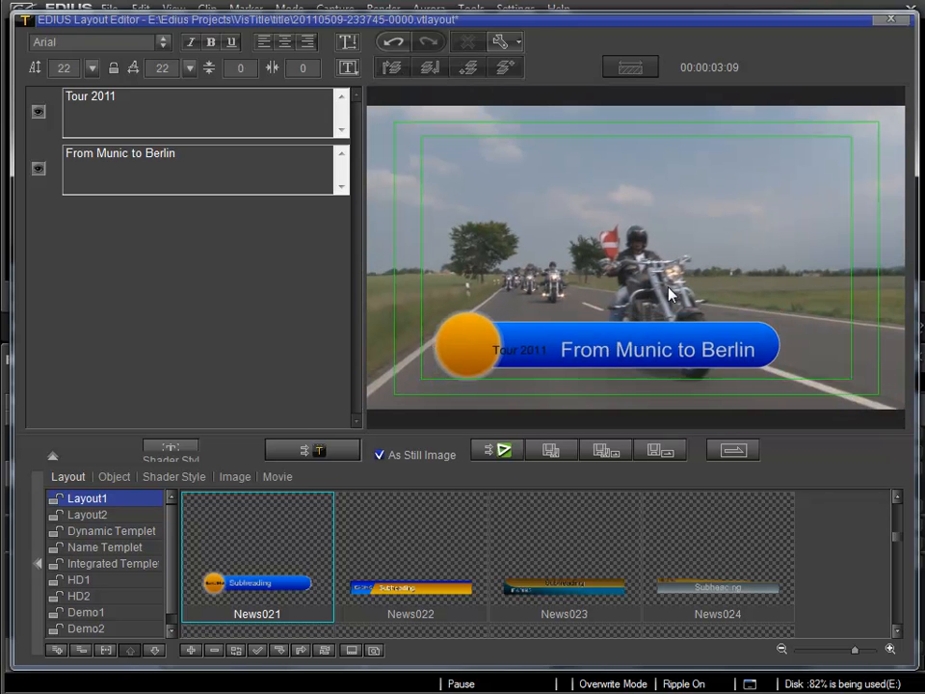
{"action": "left_click", "coordinate": [569, 336]}
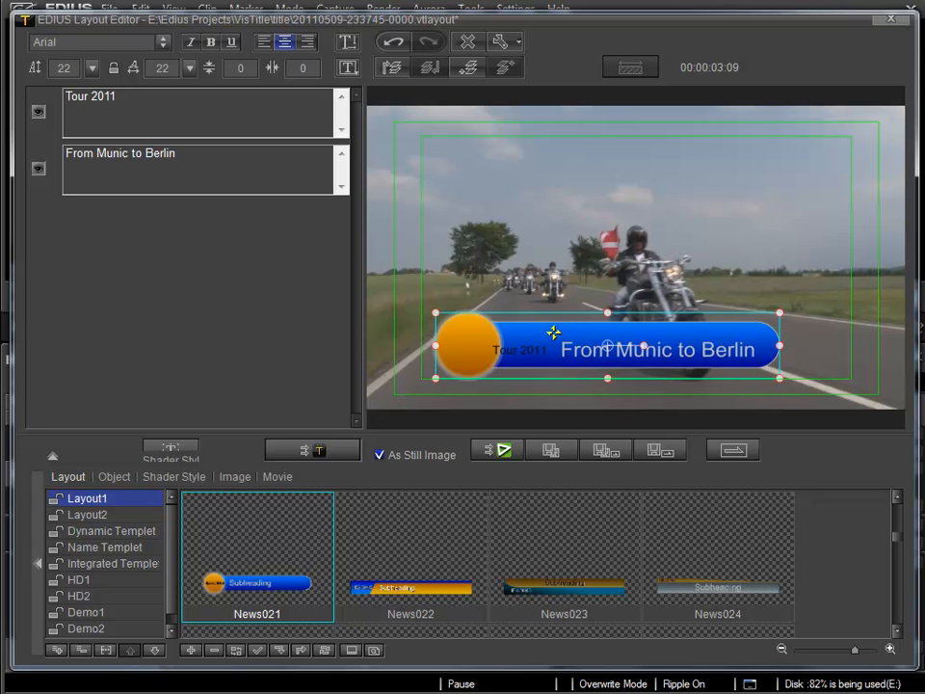
{"action": "left_click_drag", "start_coordinate": [554, 333], "coordinate": [579, 332]}
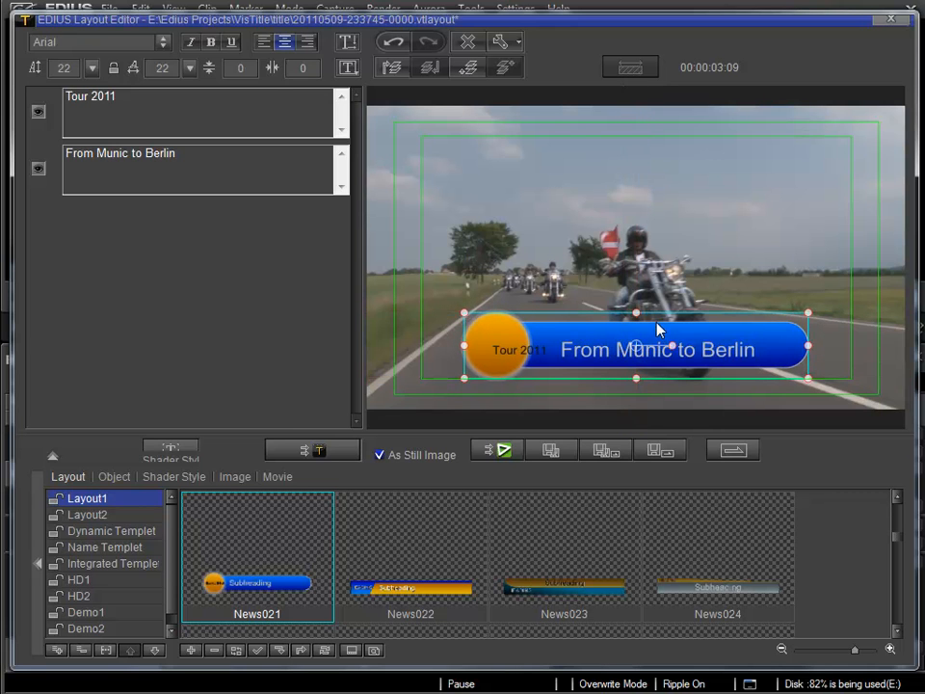
Move the "Tour 2011" text left and slightly up so it sits centred inside the orange circle
{"action": "left_click", "coordinate": [524, 351]}
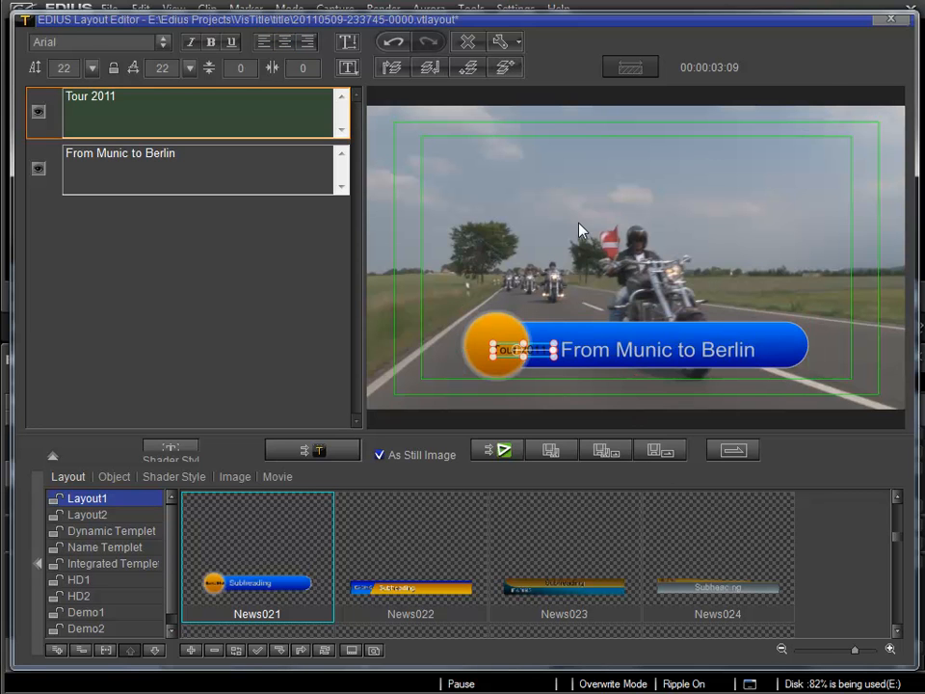
{"action": "key", "text": "Left"}
{"action": "key", "text": "Left"}
{"action": "key", "text": "Left"}
{"action": "key", "text": "Left"}
{"action": "key", "text": "Left"}
{"action": "key", "text": "Left"}
{"action": "key", "text": "Left"}
{"action": "key", "text": "Left"}
{"action": "key", "text": "Left"}
{"action": "key", "text": "Left"}
{"action": "key", "text": "Left"}
{"action": "key", "text": "Left"}
{"action": "key", "text": "Left"}
{"action": "key", "text": "Left"}
{"action": "key", "text": "Left"}
{"action": "key", "text": "Left"}
{"action": "key", "text": "Left"}
{"action": "key", "text": "Left"}
{"action": "key", "text": "Left"}
{"action": "key", "text": "Left"}
{"action": "key", "text": "Left"}
{"action": "key", "text": "Left"}
{"action": "key", "text": "Left"}
{"action": "key", "text": "Left"}
{"action": "key", "text": "Left"}
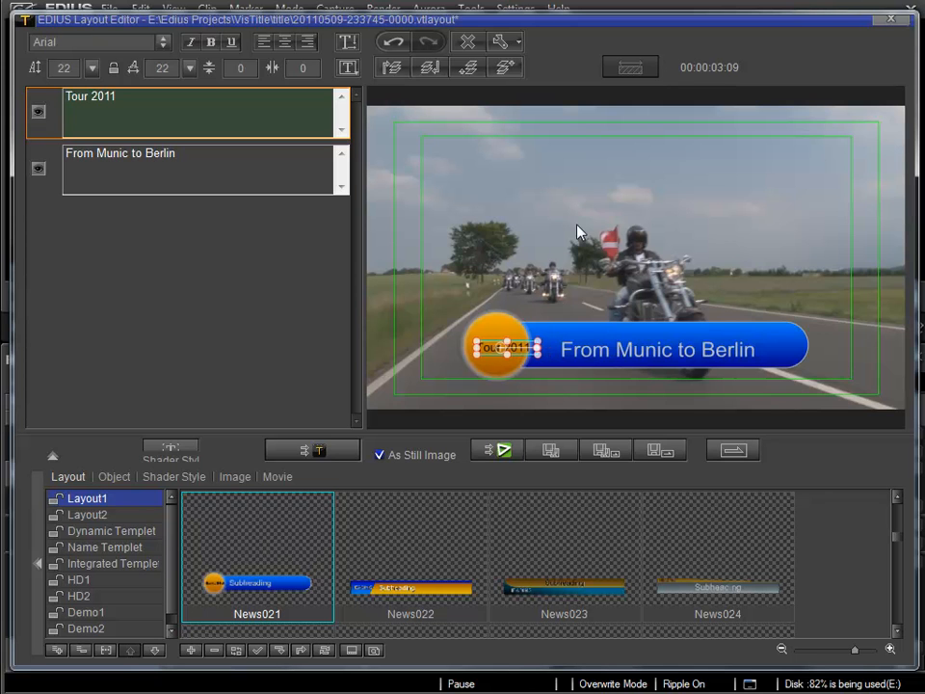
{"action": "scroll", "coordinate": [505, 344], "scroll_direction": "up", "scroll_amount": 2}
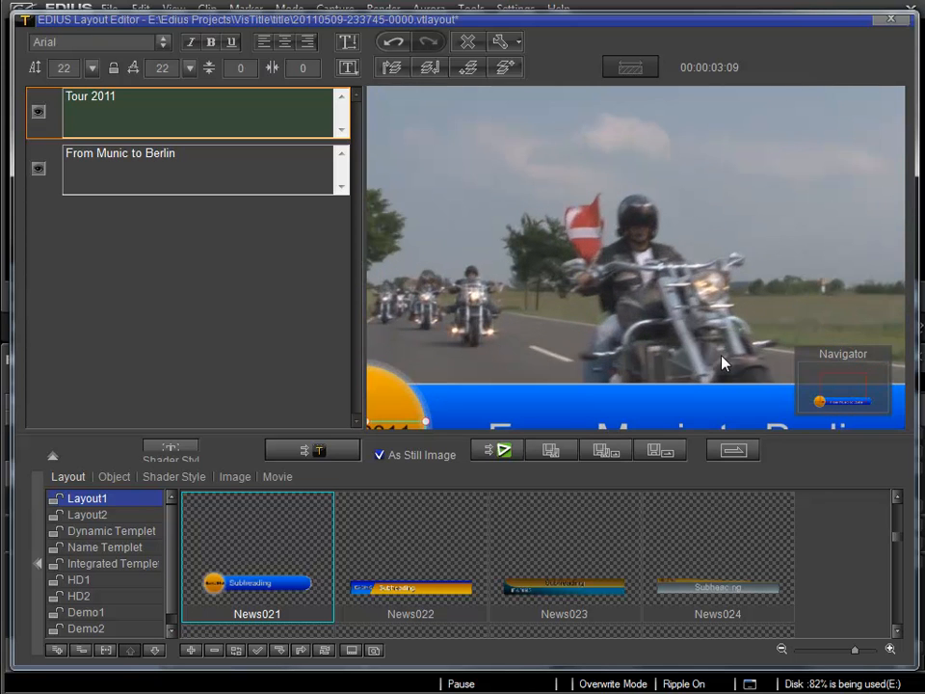
{"action": "left_click_drag", "start_coordinate": [836, 388], "coordinate": [818, 399]}
{"action": "key", "text": "Up"}
{"action": "key", "text": "Up"}
{"action": "key", "text": "Up"}
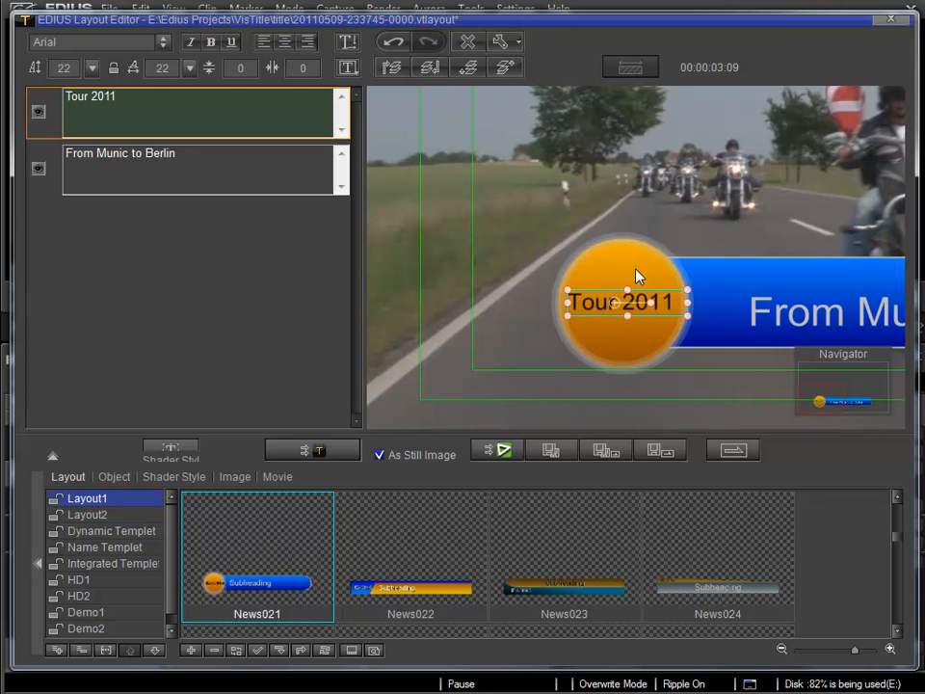
{"action": "left_click", "coordinate": [717, 183]}
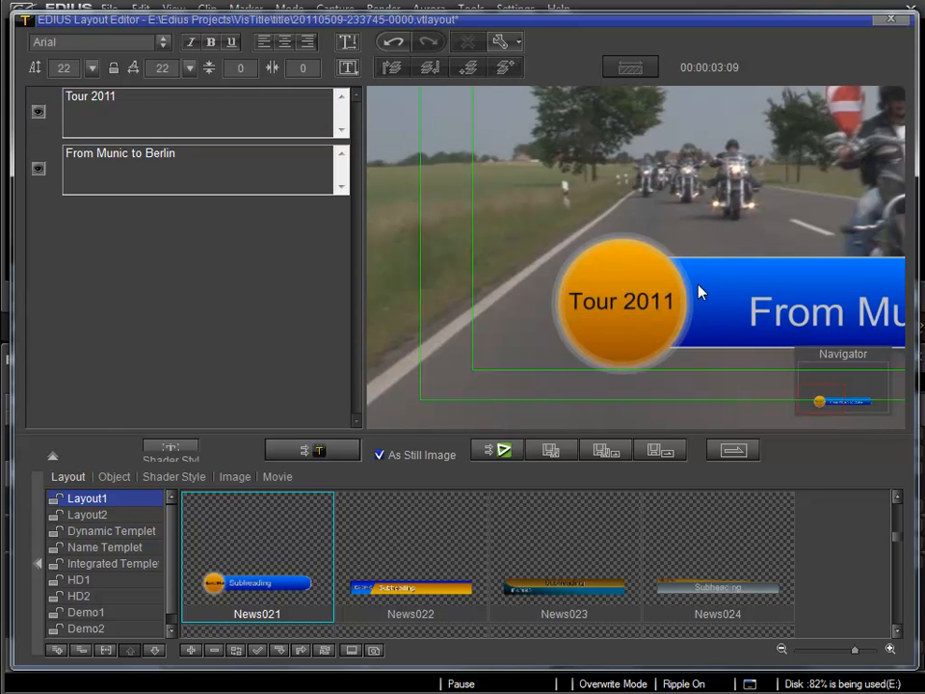
{"action": "left_click", "coordinate": [635, 302]}
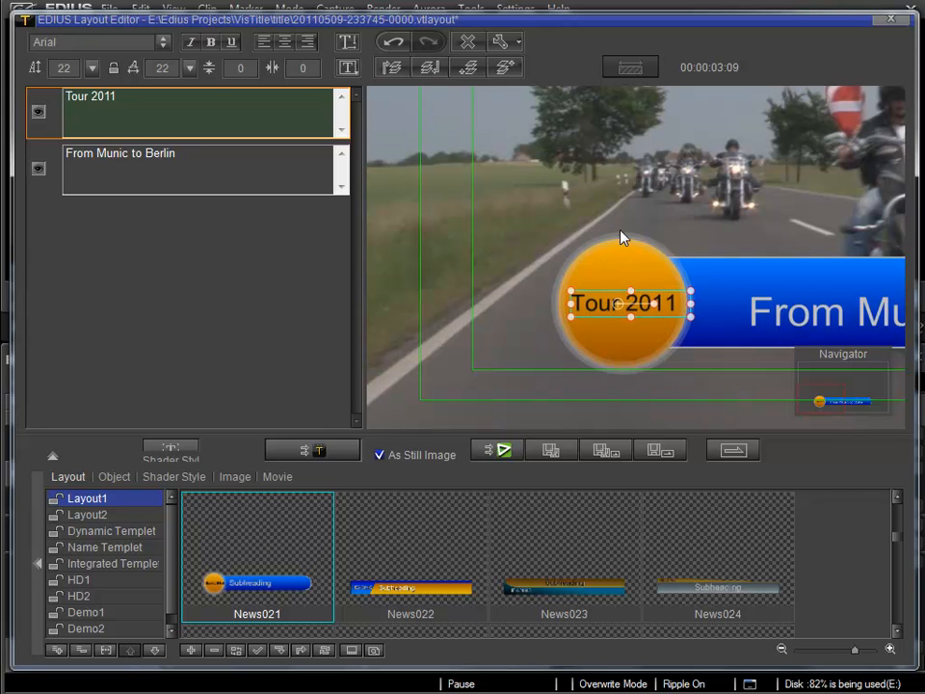
{"action": "left_click", "coordinate": [637, 193]}
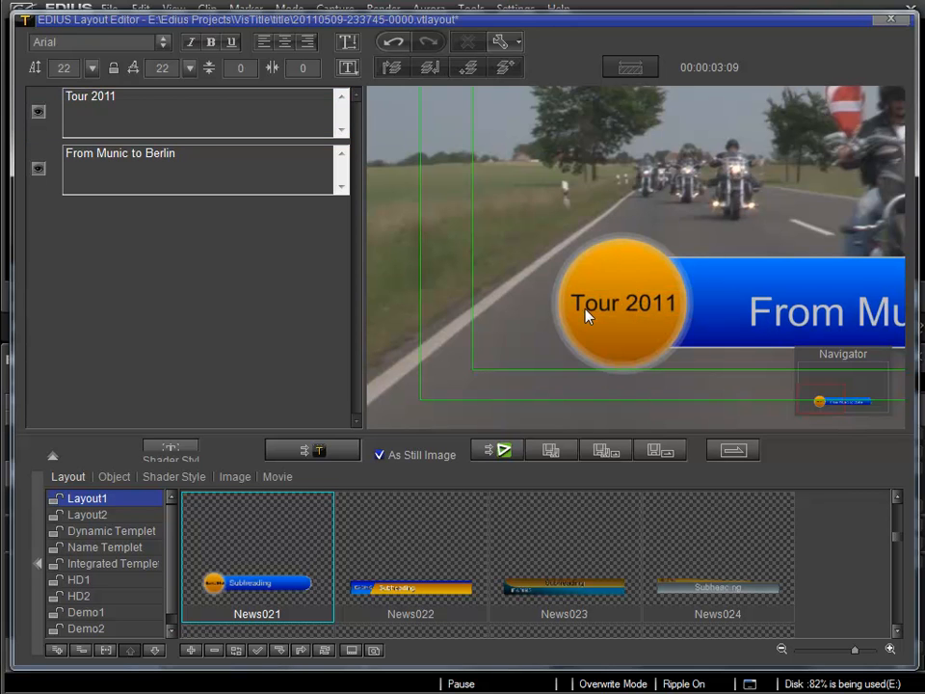
Move the "From Munic to Berlin" text left and slightly up to centre it vertically in the blue bar
{"action": "left_click_drag", "start_coordinate": [819, 407], "coordinate": [848, 397]}
{"action": "left_click", "coordinate": [708, 310]}
{"action": "left_click_drag", "start_coordinate": [708, 310], "coordinate": [661, 304]}
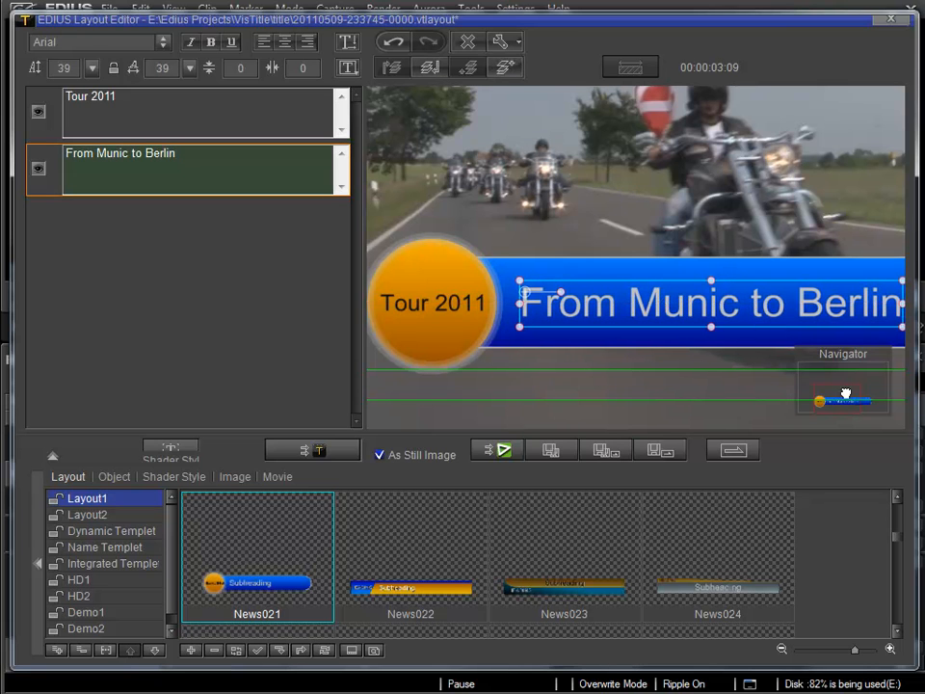
{"action": "scroll", "coordinate": [846, 395], "scroll_direction": "down", "scroll_amount": 3}
{"action": "left_click", "coordinate": [737, 240]}
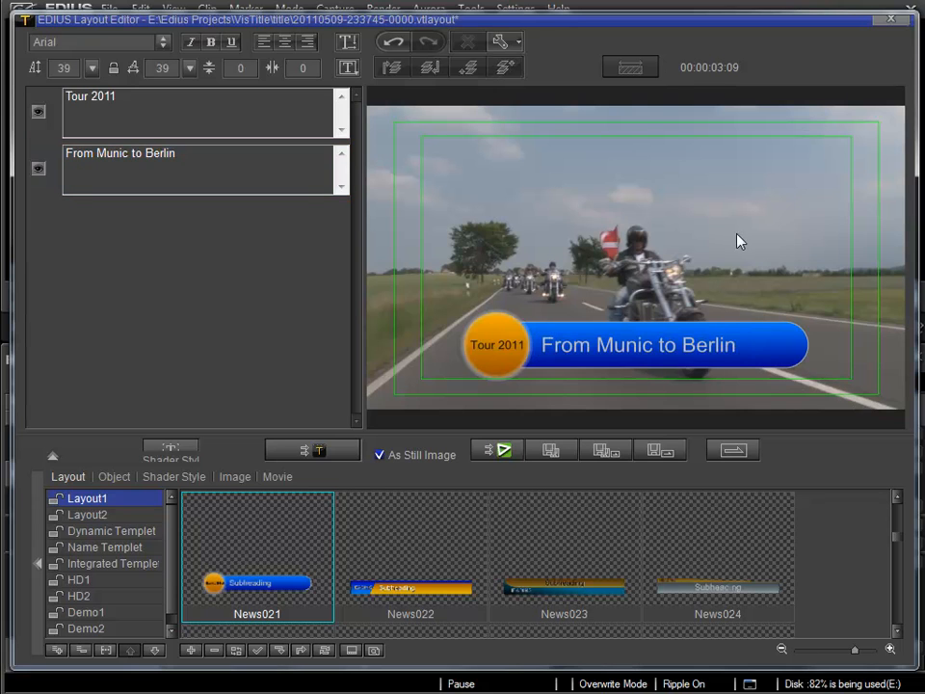
Nudge the "From Munic to Berlin" text slightly right to add space after the orange circle
{"action": "left_click", "coordinate": [693, 353]}
{"action": "key", "text": "Right"}
{"action": "key", "text": "Right"}
{"action": "key", "text": "Right"}
{"action": "key", "text": "Right"}
{"action": "key", "text": "Right"}
{"action": "key", "text": "Right"}
{"action": "key", "text": "Right"}
{"action": "key", "text": "Right"}
{"action": "key", "text": "Right"}
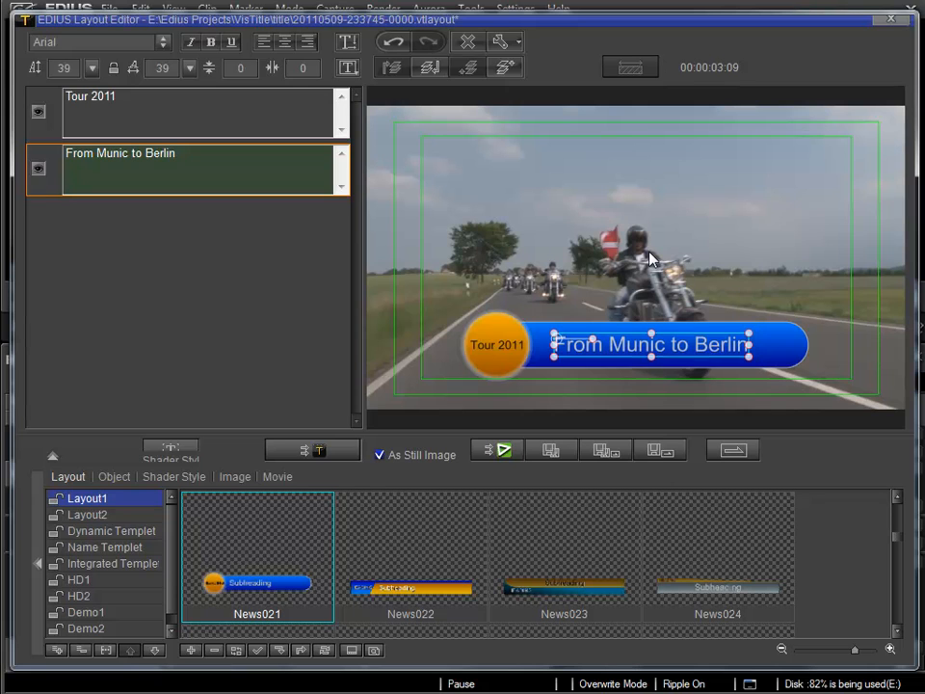
{"action": "left_click", "coordinate": [710, 226]}
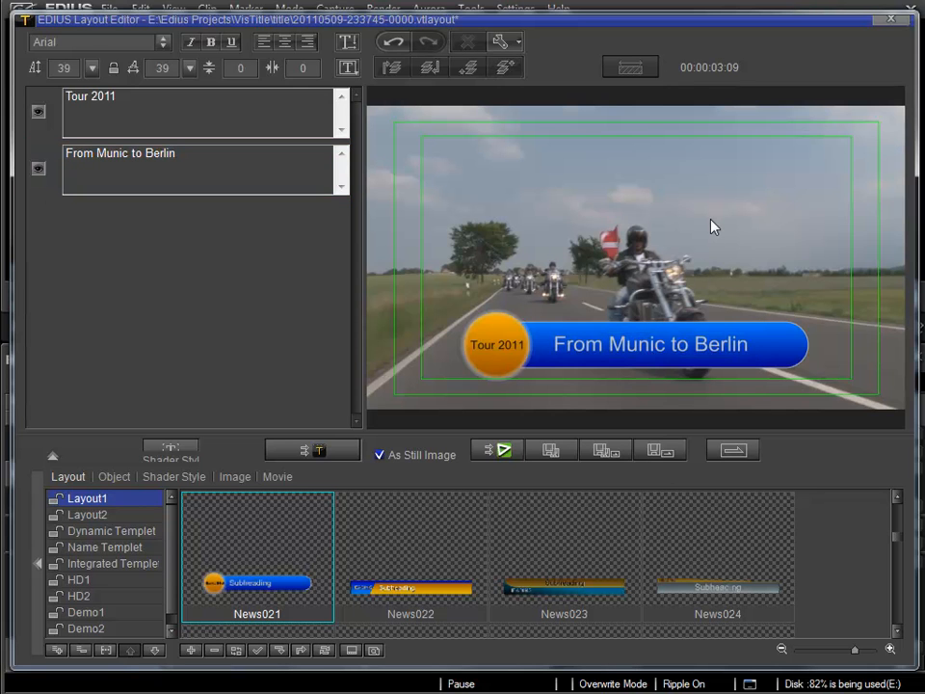